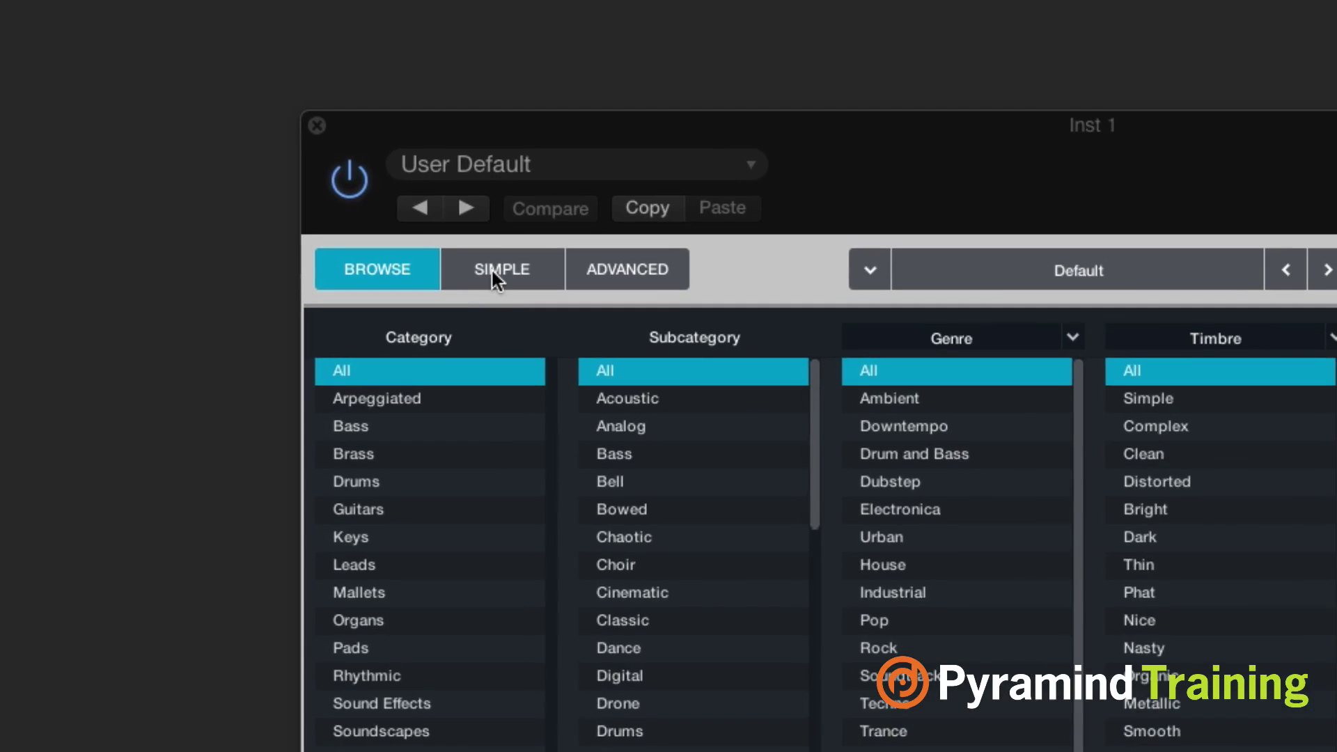
Step: Look through the synth's Browse, Simple and Advanced views, ending in the Browse view
{"action": "left_click", "coordinate": [220, 81]}
{"action": "left_click", "coordinate": [626, 271]}
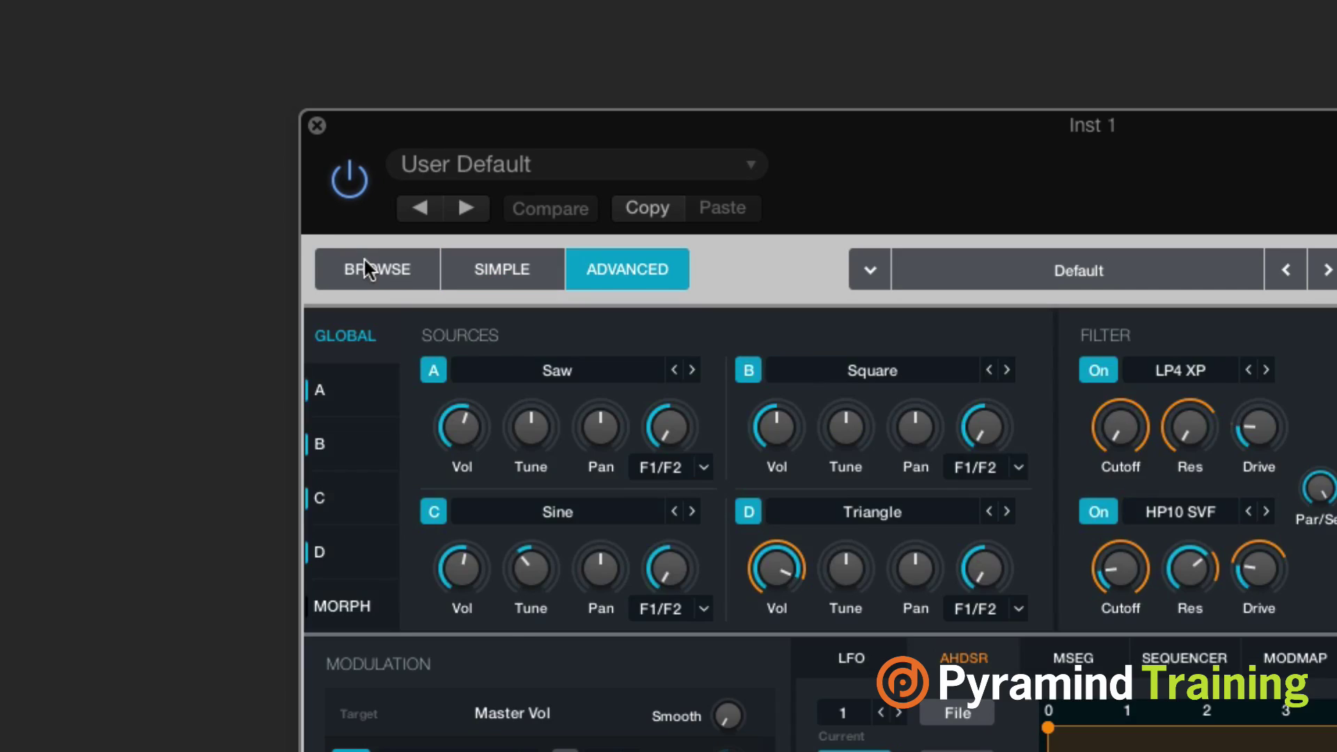
{"action": "left_click", "coordinate": [366, 269]}
{"action": "left_click", "coordinate": [511, 270]}
{"action": "left_click", "coordinate": [659, 268]}
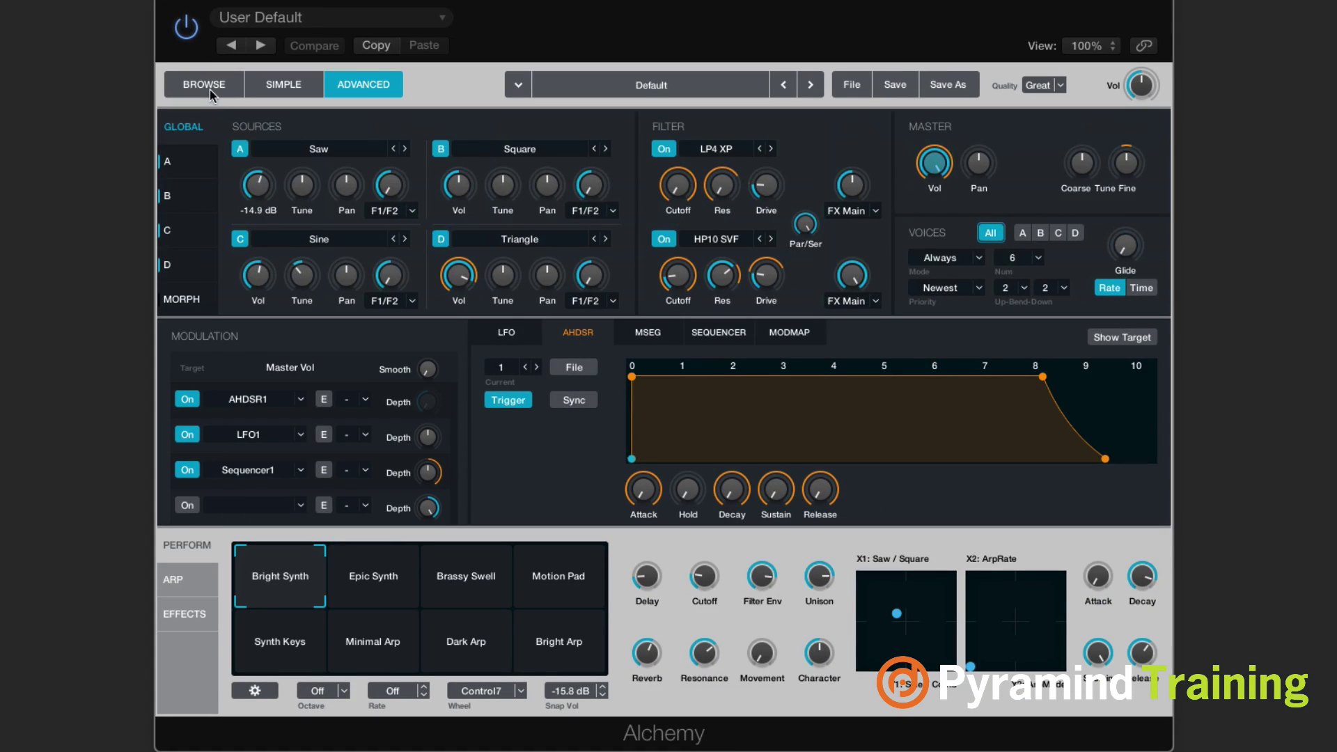
{"action": "left_click", "coordinate": [205, 85]}
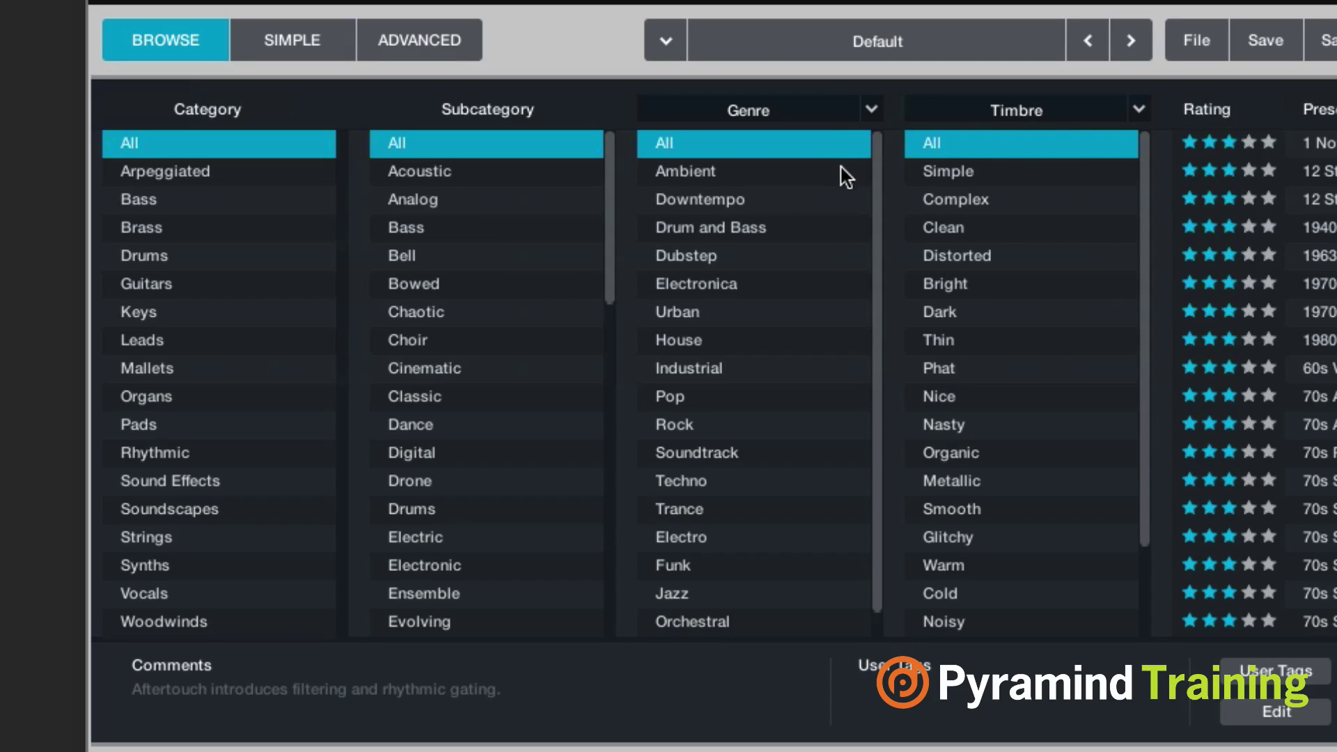
Step: Review which attributes can be assigned to the Genre and Timbre columns of the preset browser
{"action": "left_click", "coordinate": [872, 108]}
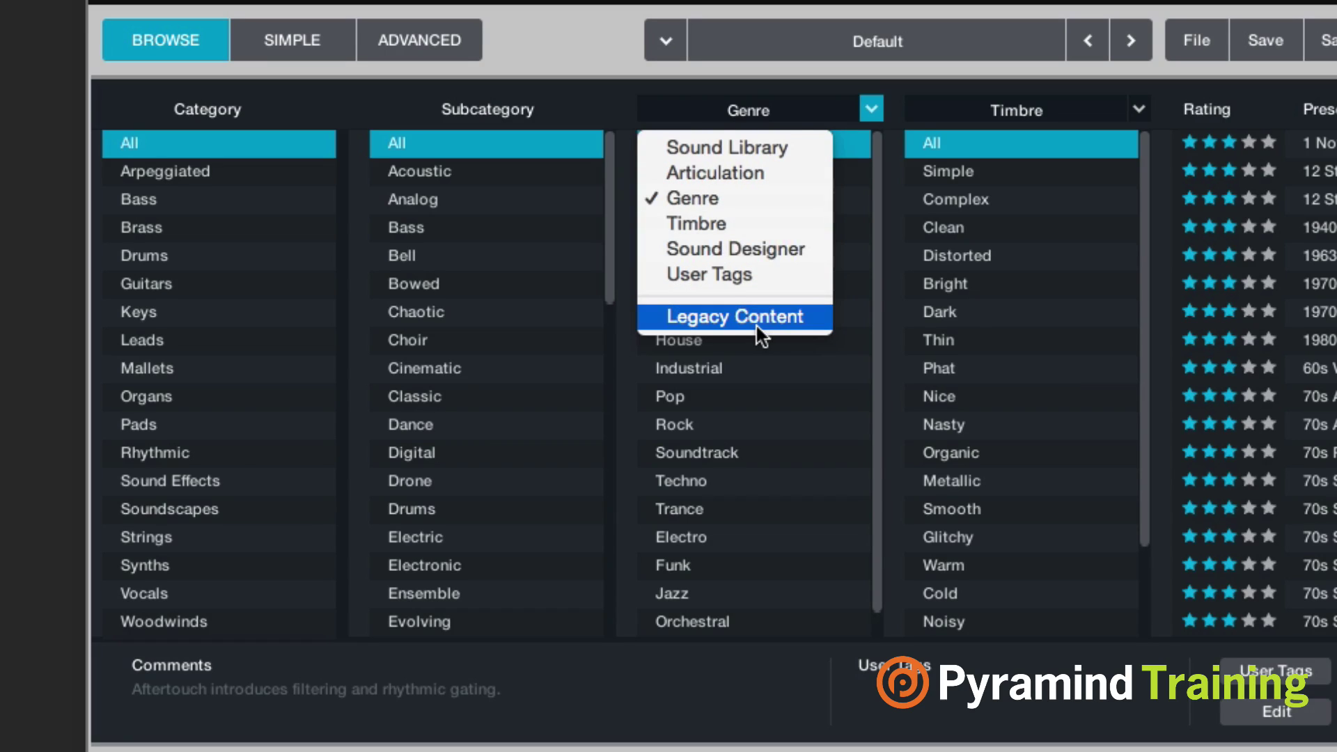
{"action": "left_click", "coordinate": [1043, 119]}
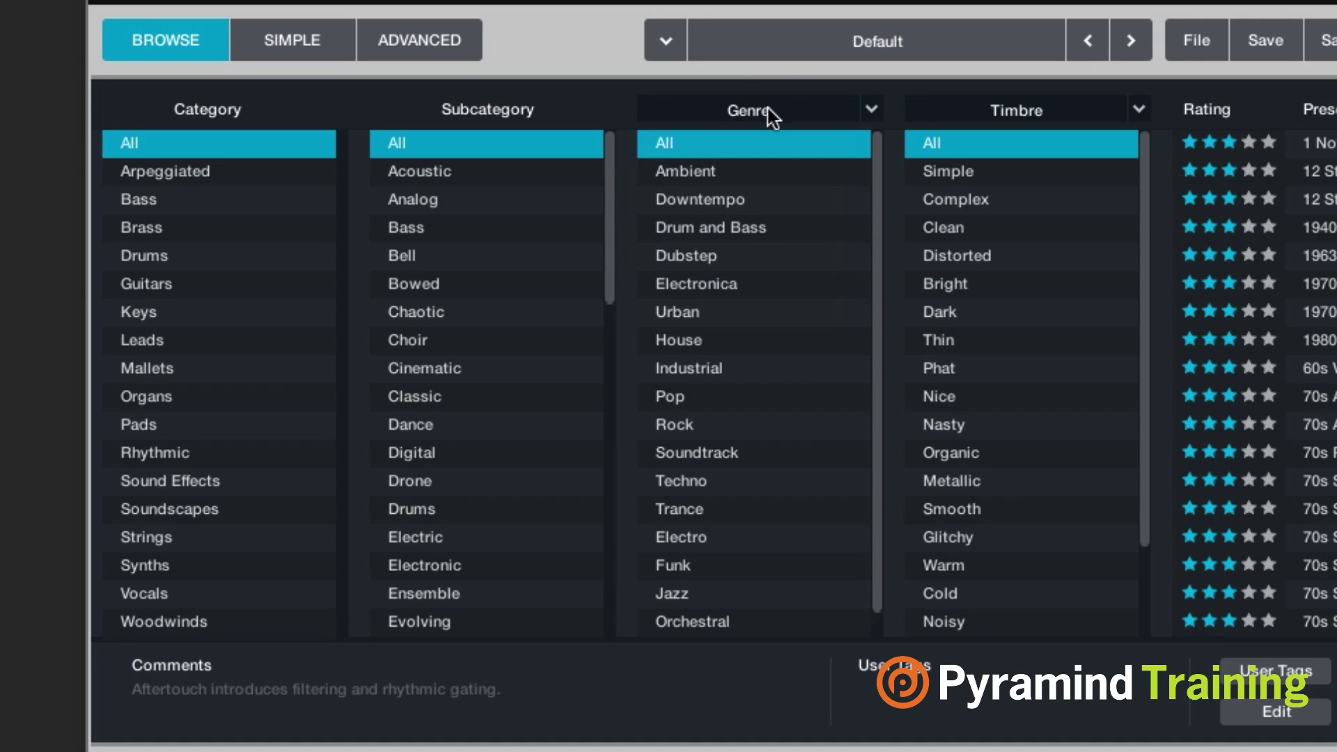
{"action": "left_click", "coordinate": [1115, 106]}
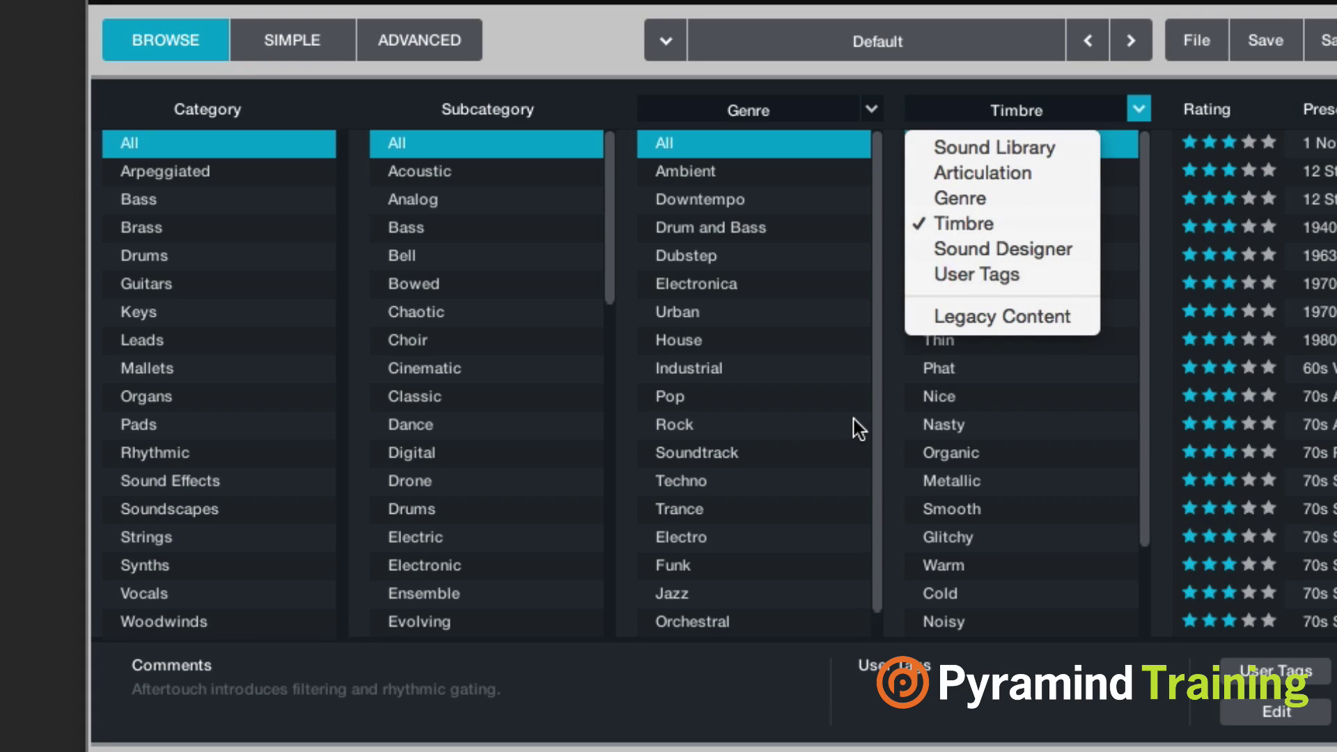
{"action": "left_click", "coordinate": [589, 204]}
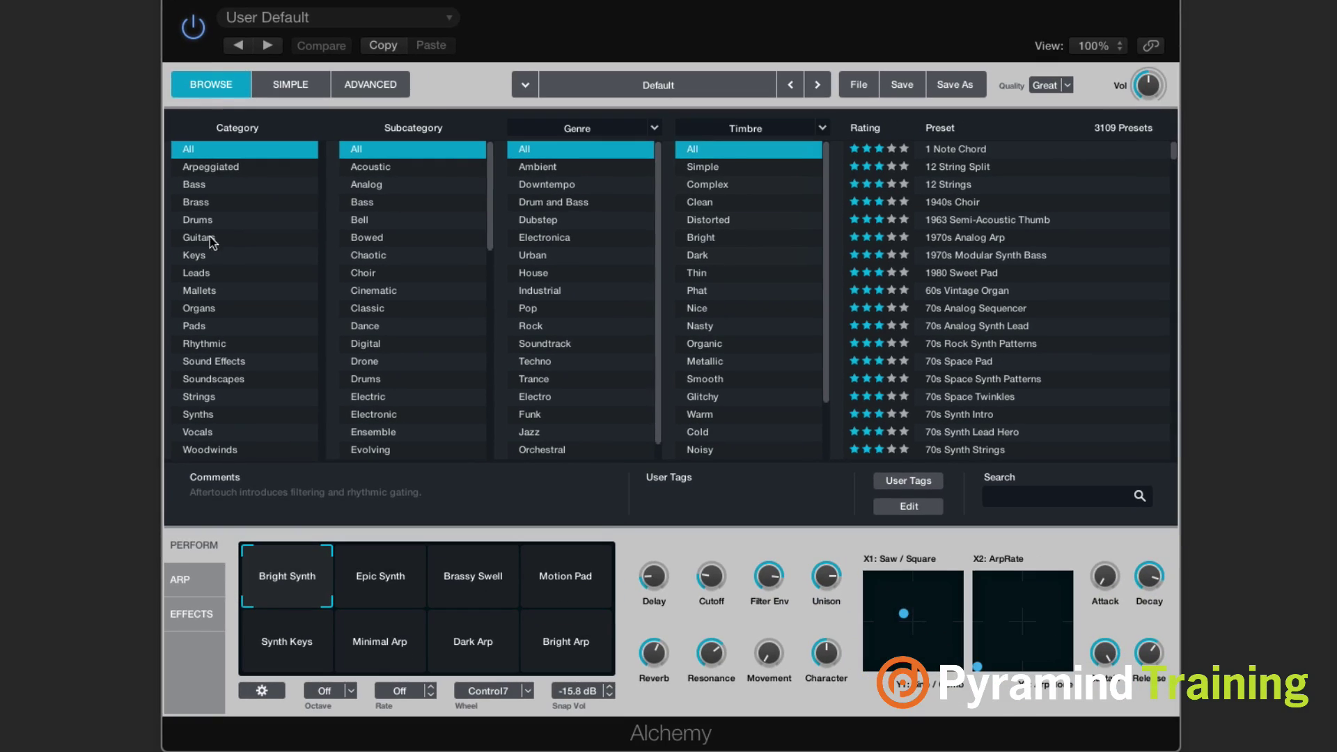
Step: Filter the presets by category Keys, subcategory Layered and genre Ambient, and load the Aqua Mallet preset
{"action": "left_click", "coordinate": [211, 255]}
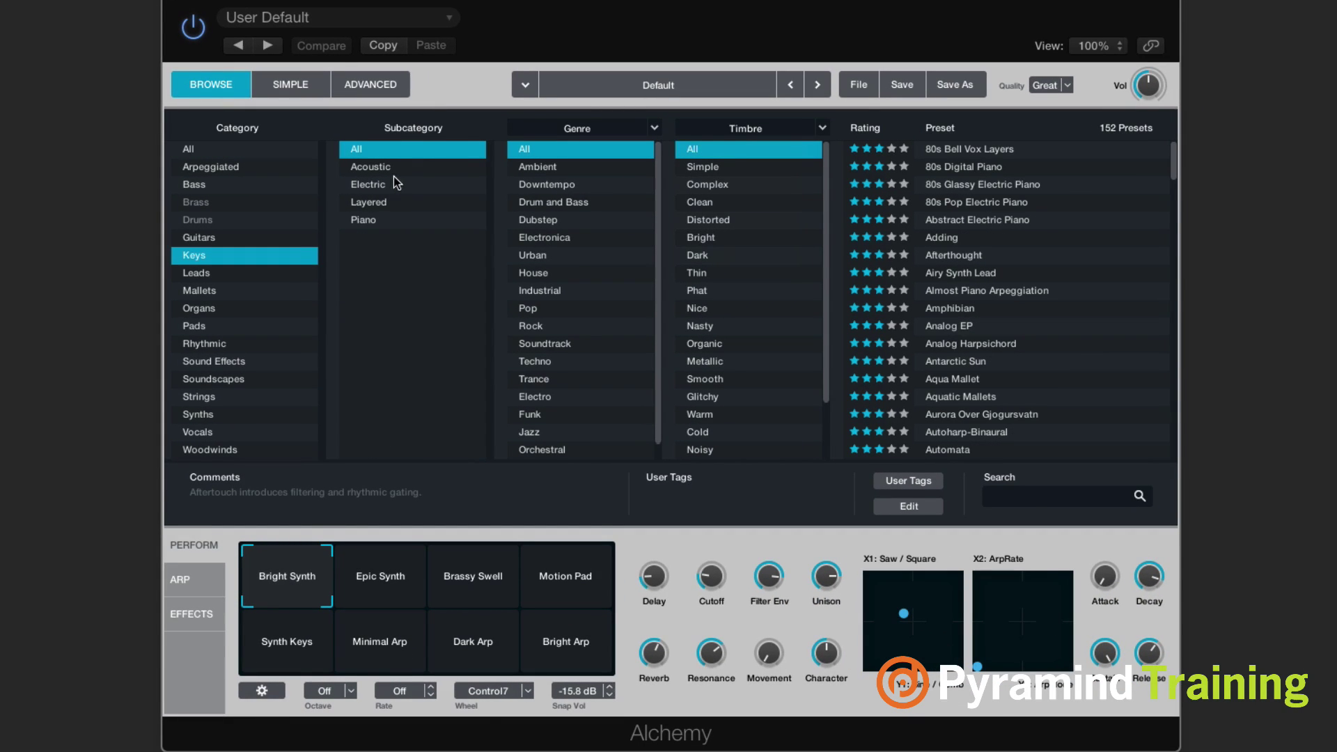
{"action": "left_click", "coordinate": [381, 202]}
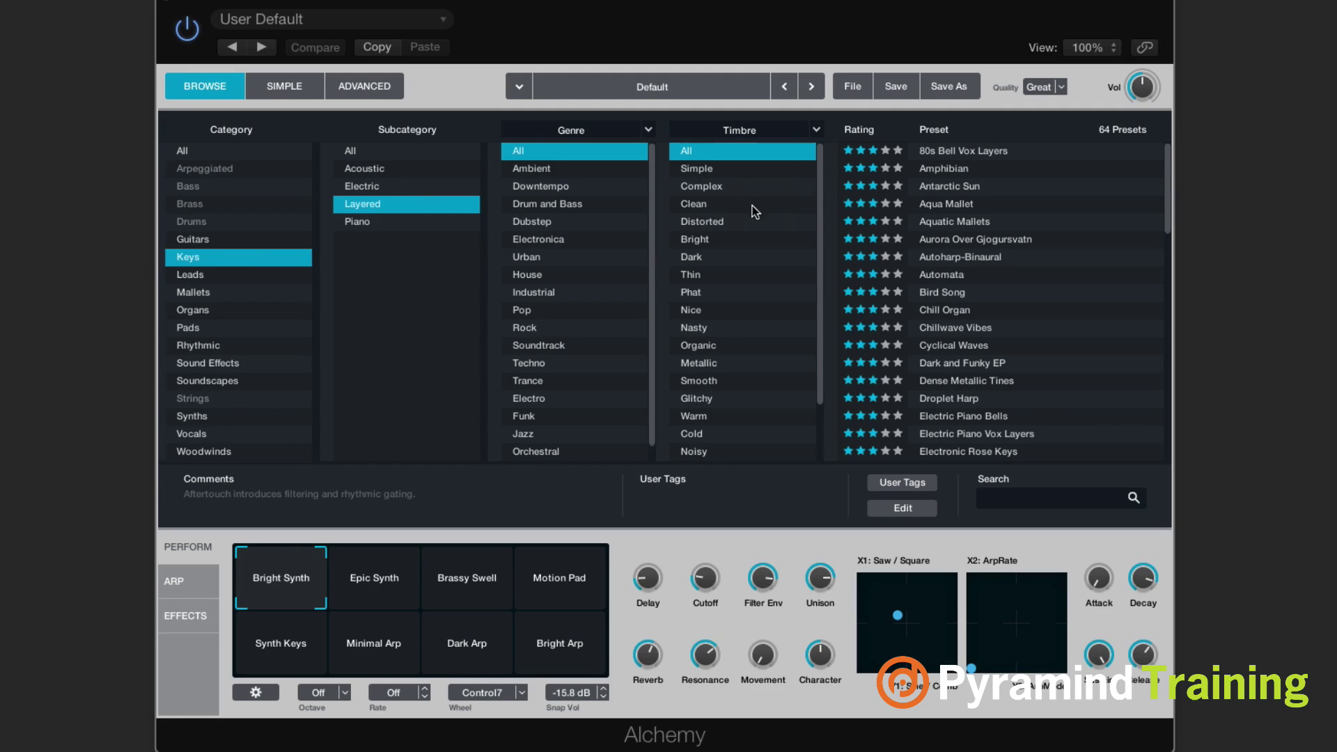
{"action": "left_click", "coordinate": [534, 170]}
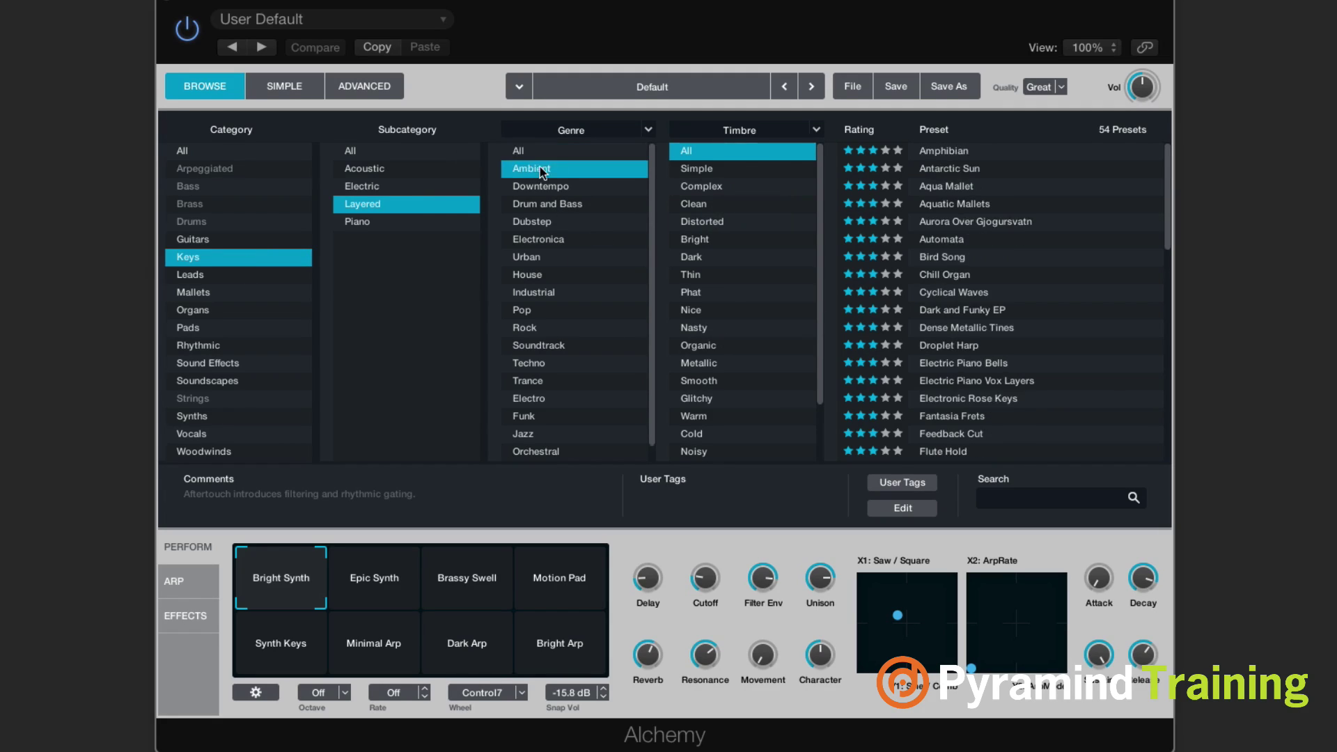
{"action": "left_click", "coordinate": [534, 170]}
{"action": "left_click", "coordinate": [531, 171]}
{"action": "left_click", "coordinate": [979, 187]}
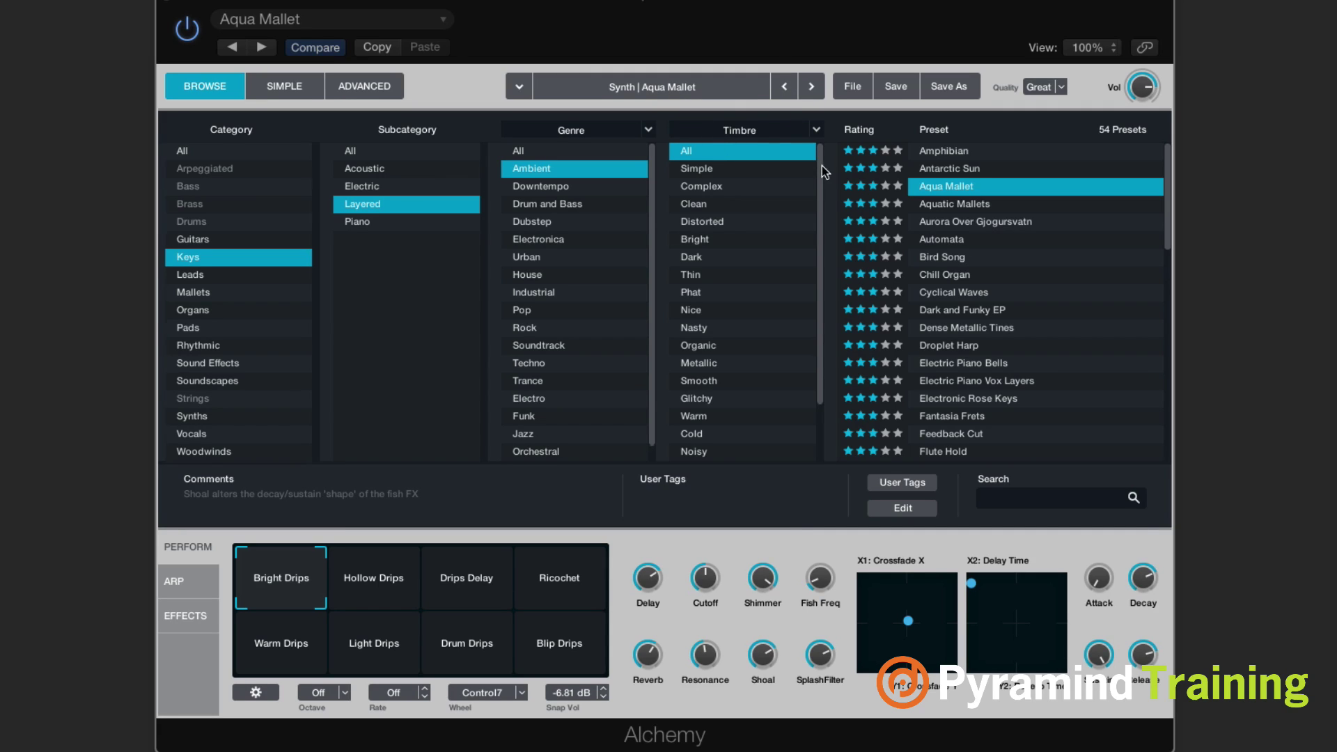
Step: Review the preset category list beside the preset name and the available sound Quality options
{"action": "left_click", "coordinate": [519, 88]}
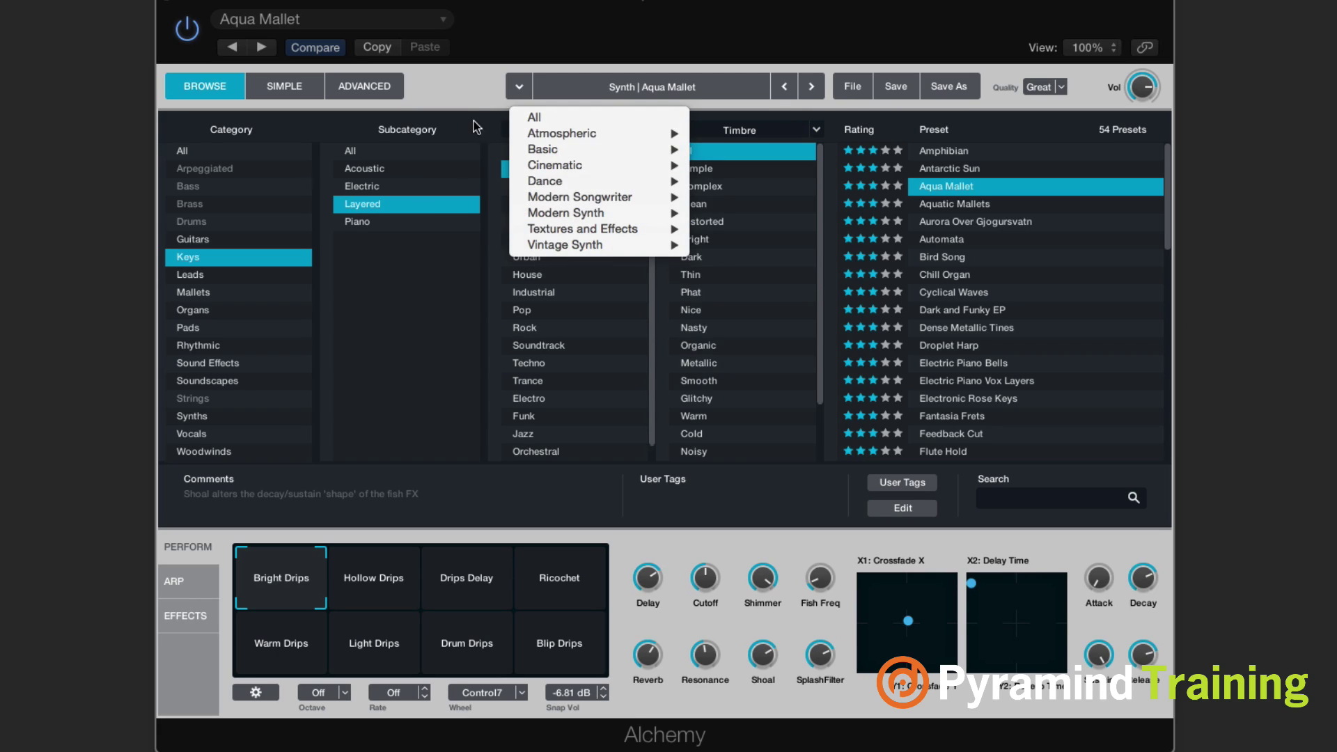
{"action": "left_click", "coordinate": [467, 82]}
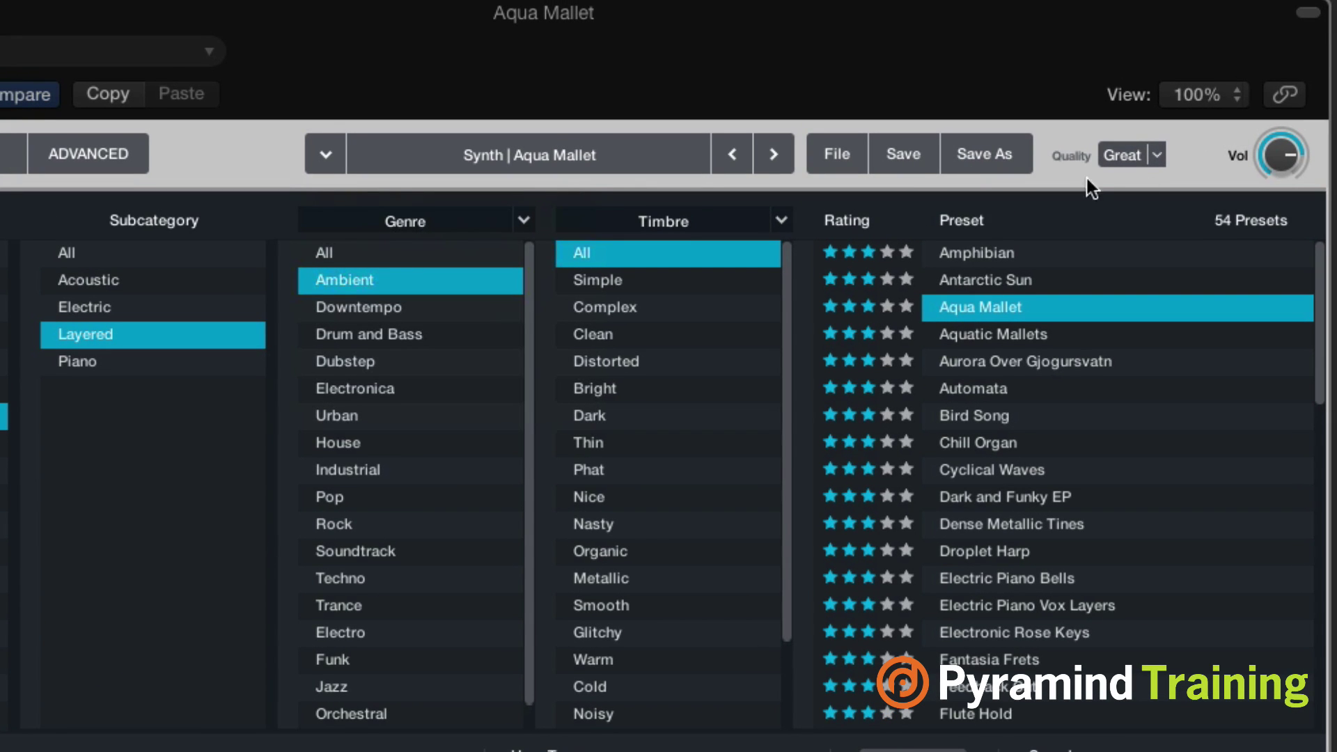
{"action": "left_click", "coordinate": [1158, 155]}
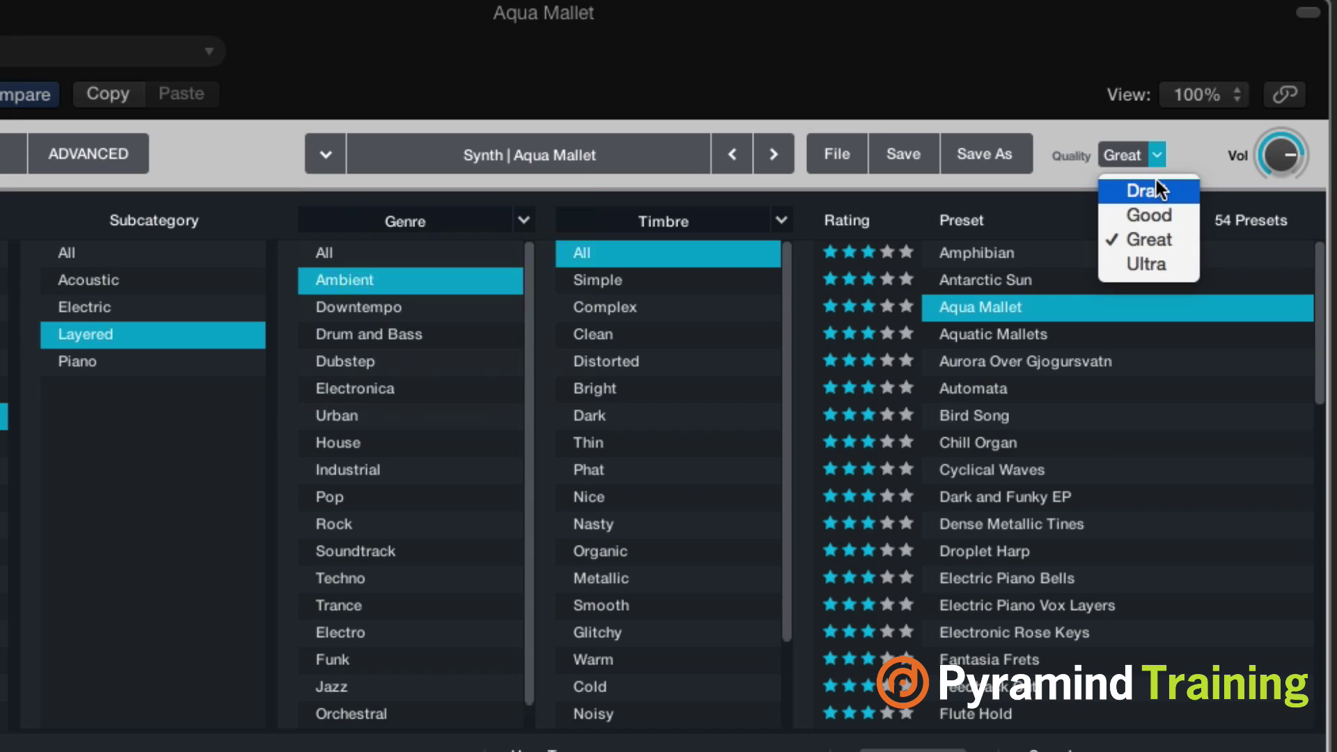
{"action": "left_click", "coordinate": [1047, 115]}
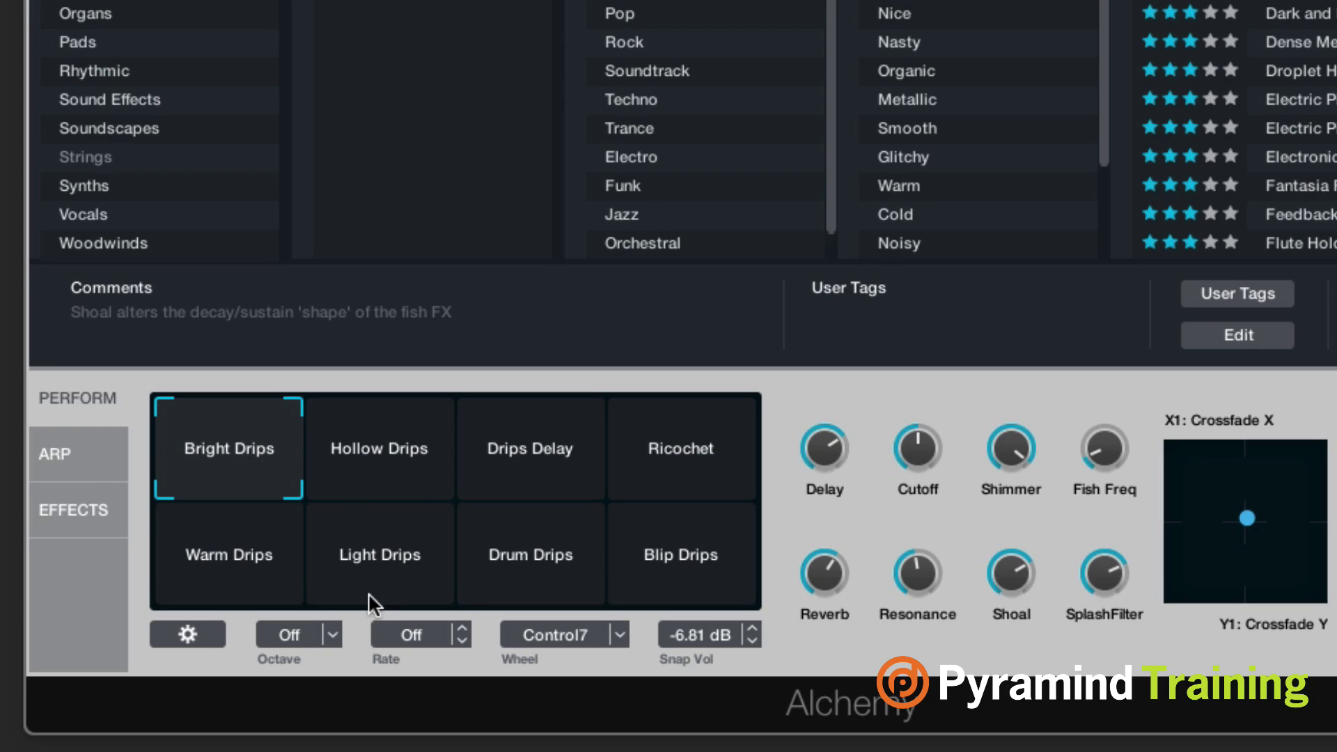
Step: View the preset's arpeggiator and effects settings, ending back at the Perform controls
{"action": "left_click", "coordinate": [60, 451]}
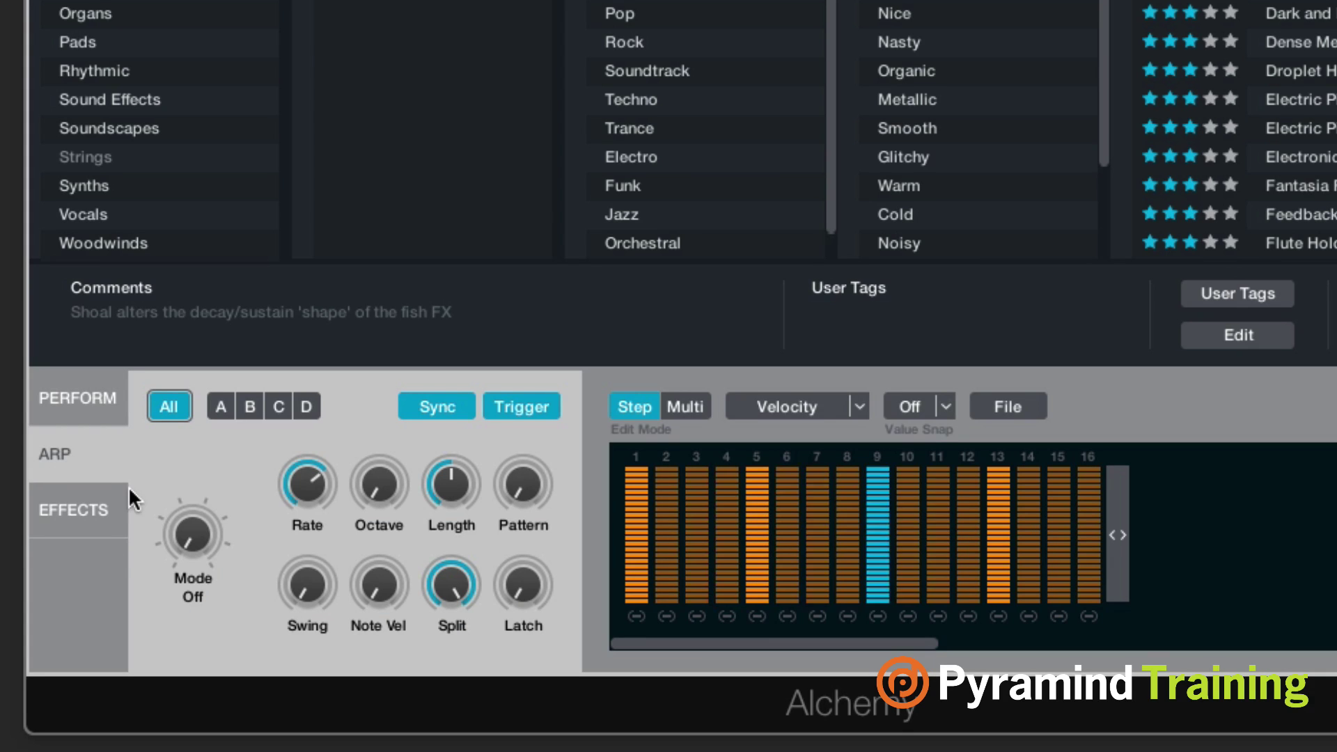
{"action": "left_click", "coordinate": [96, 509]}
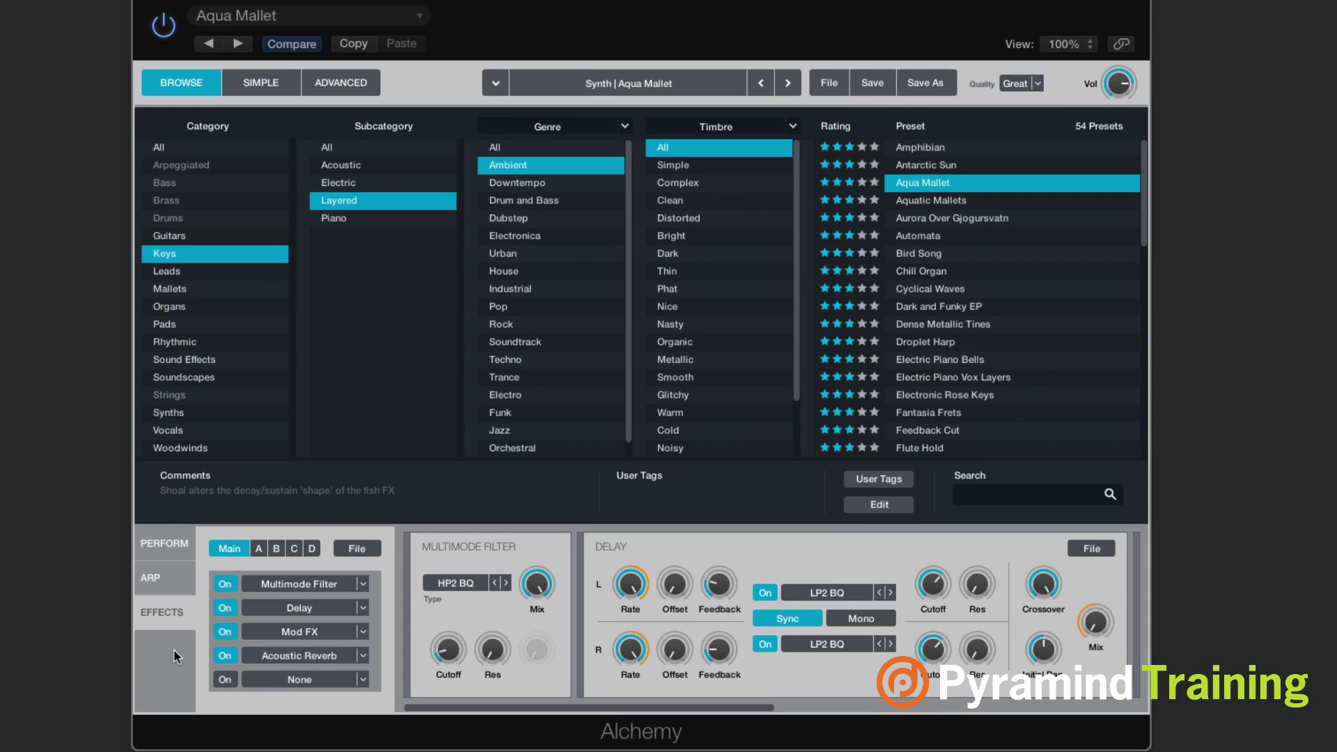
{"action": "left_click", "coordinate": [165, 535]}
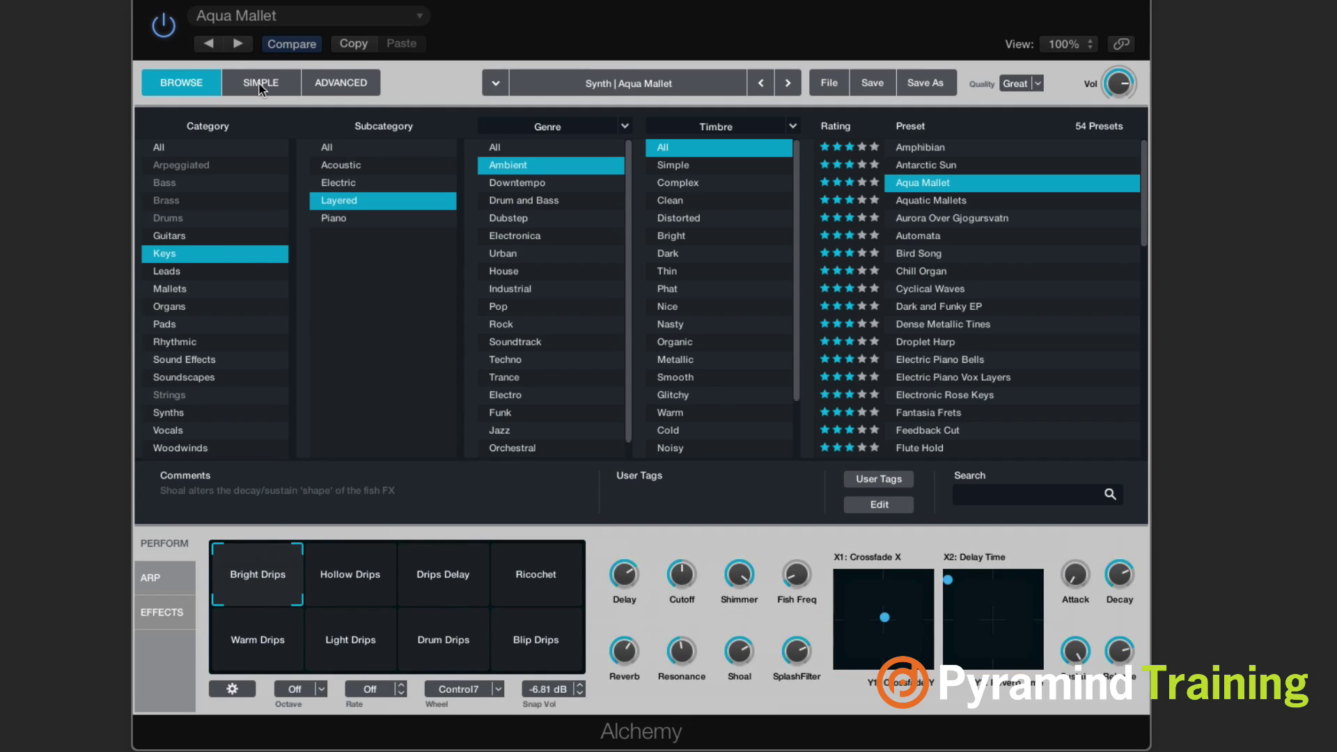
Step: Switch to the Simple view to work with only the preset's performance controls
{"action": "left_click", "coordinate": [260, 87]}
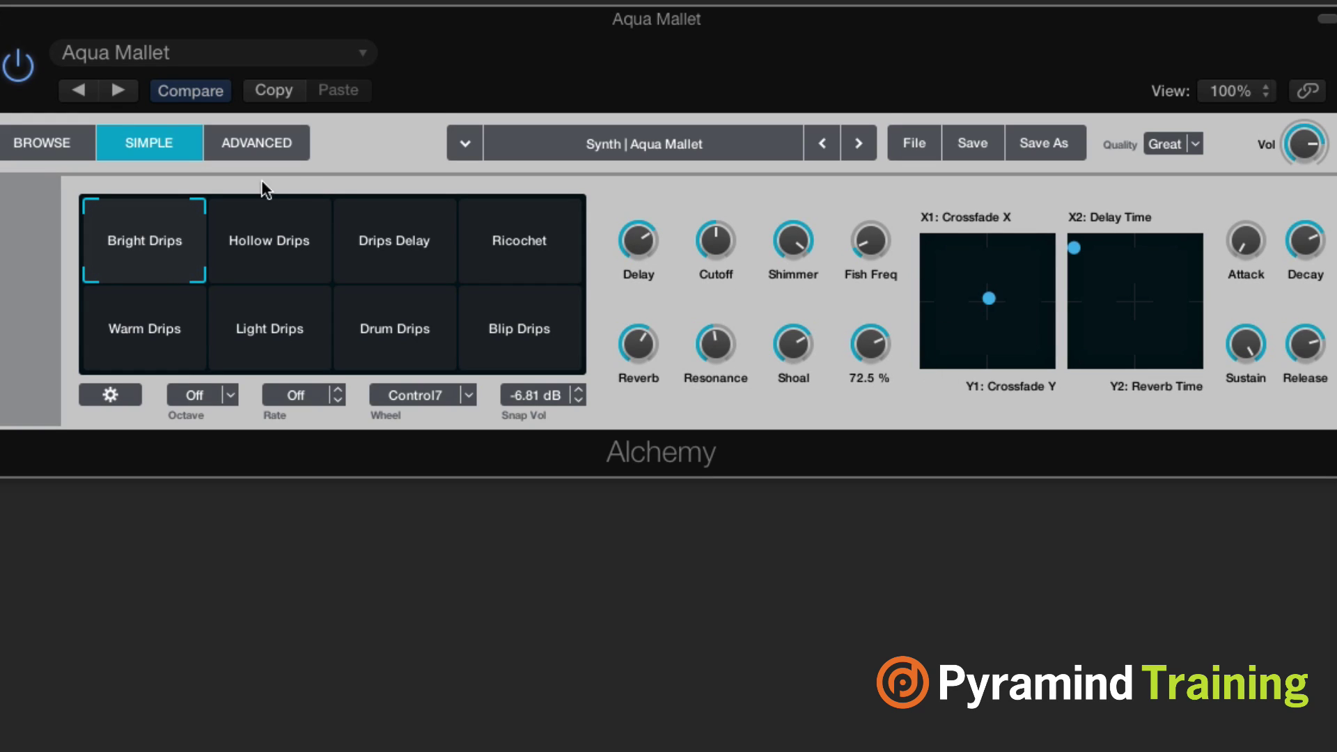
{"action": "left_click_drag", "start_coordinate": [177, 240], "coordinate": [123, 239]}
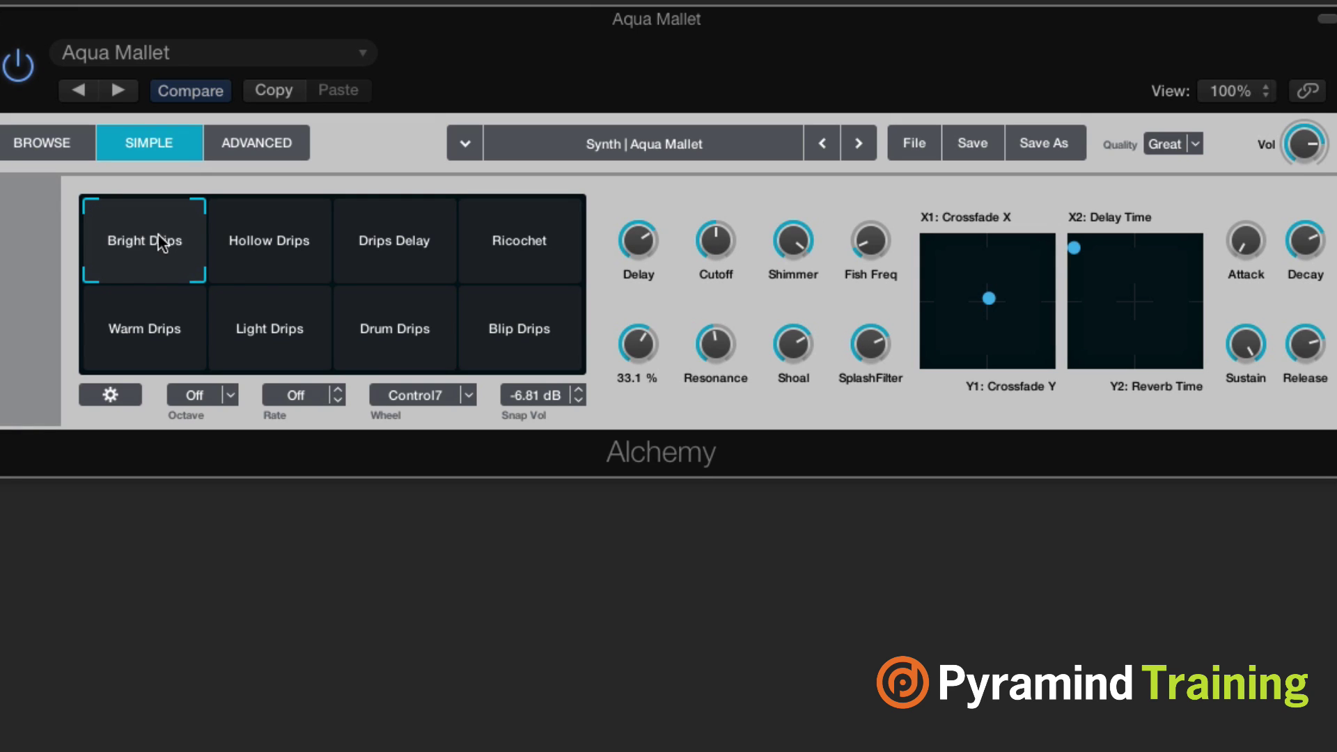
{"action": "left_click_drag", "start_coordinate": [157, 232], "coordinate": [109, 221]}
Step: Examine the Delay knob's modulation, swap, copy and lock options, and open its name for editing without changing it
{"action": "right_click", "coordinate": [638, 245]}
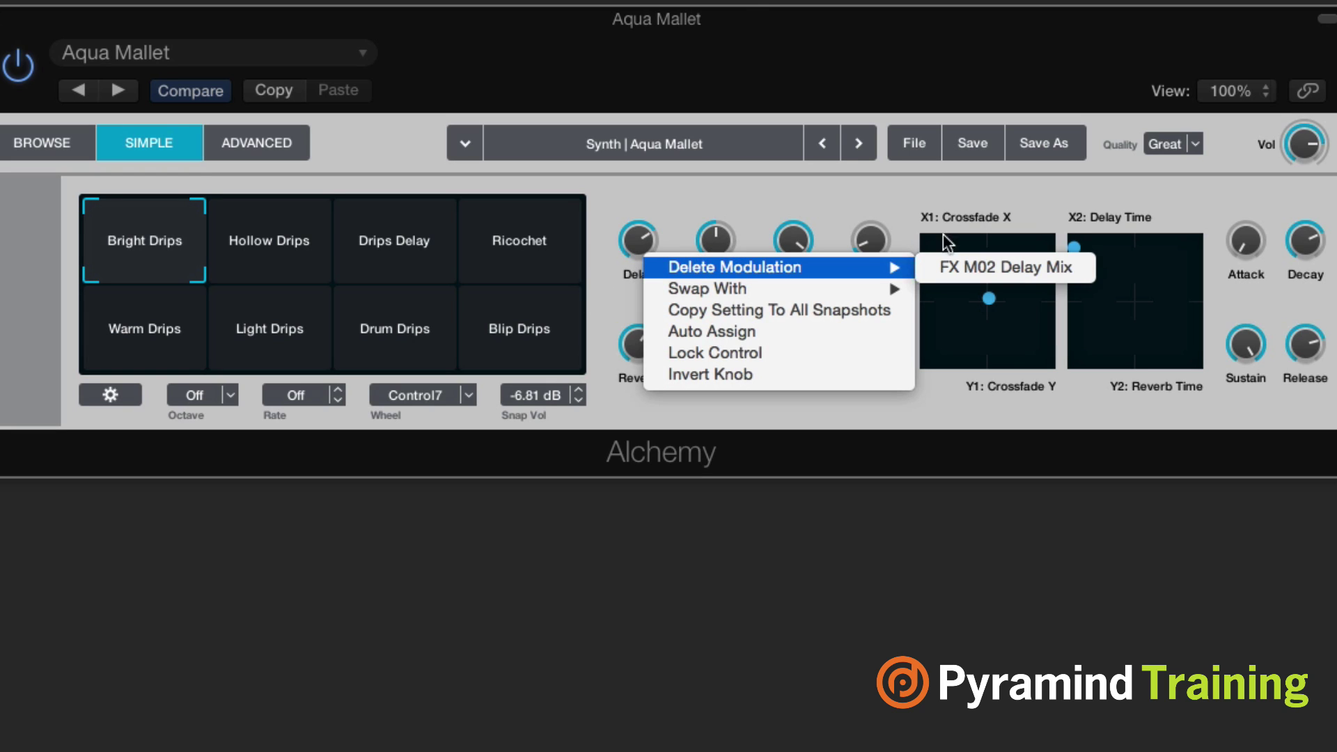
{"action": "left_click", "coordinate": [948, 267]}
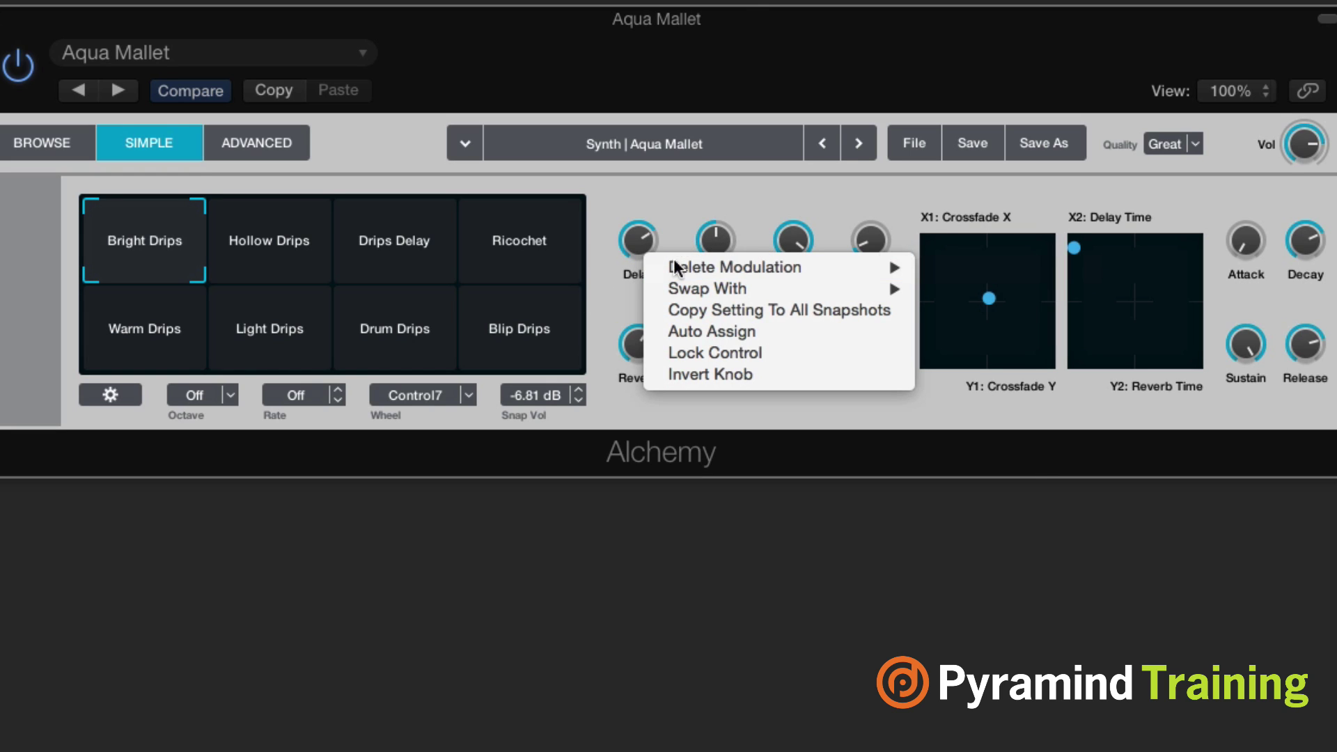
{"action": "mouse_move", "coordinate": [675, 290]}
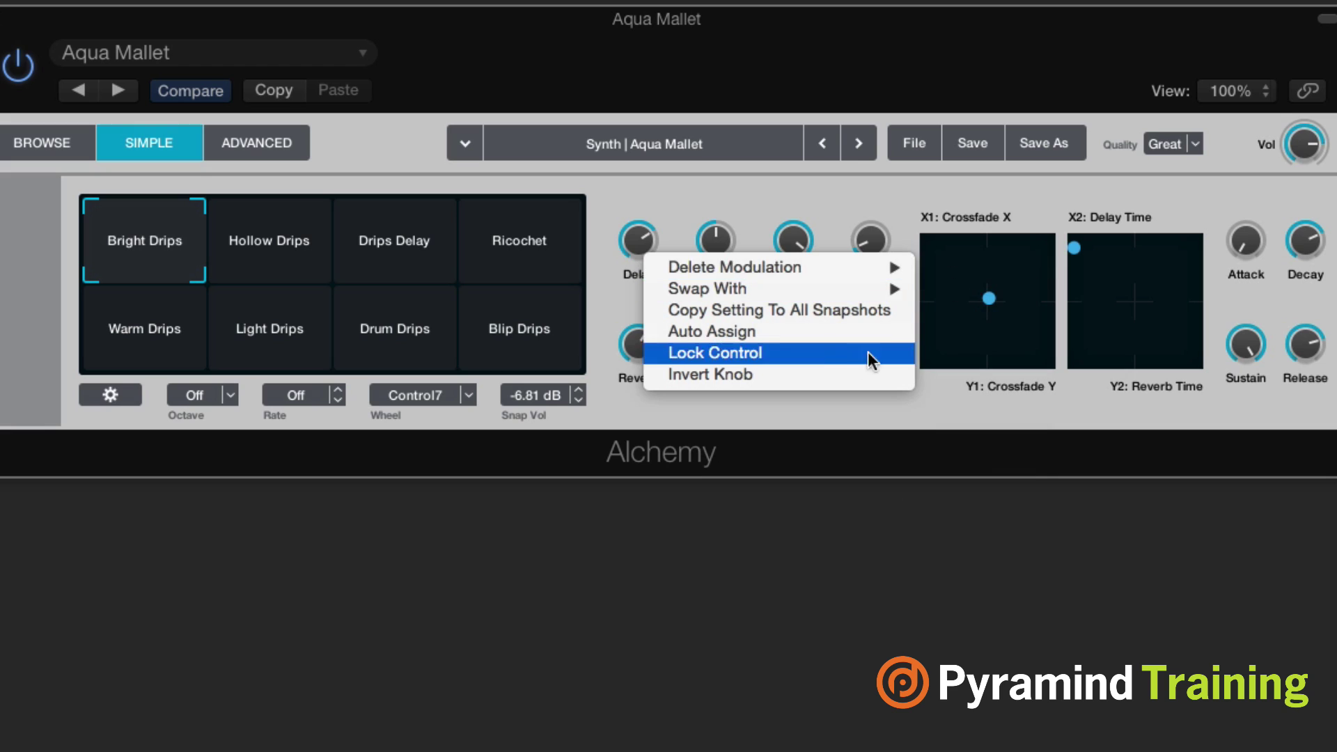
{"action": "left_click", "coordinate": [622, 220]}
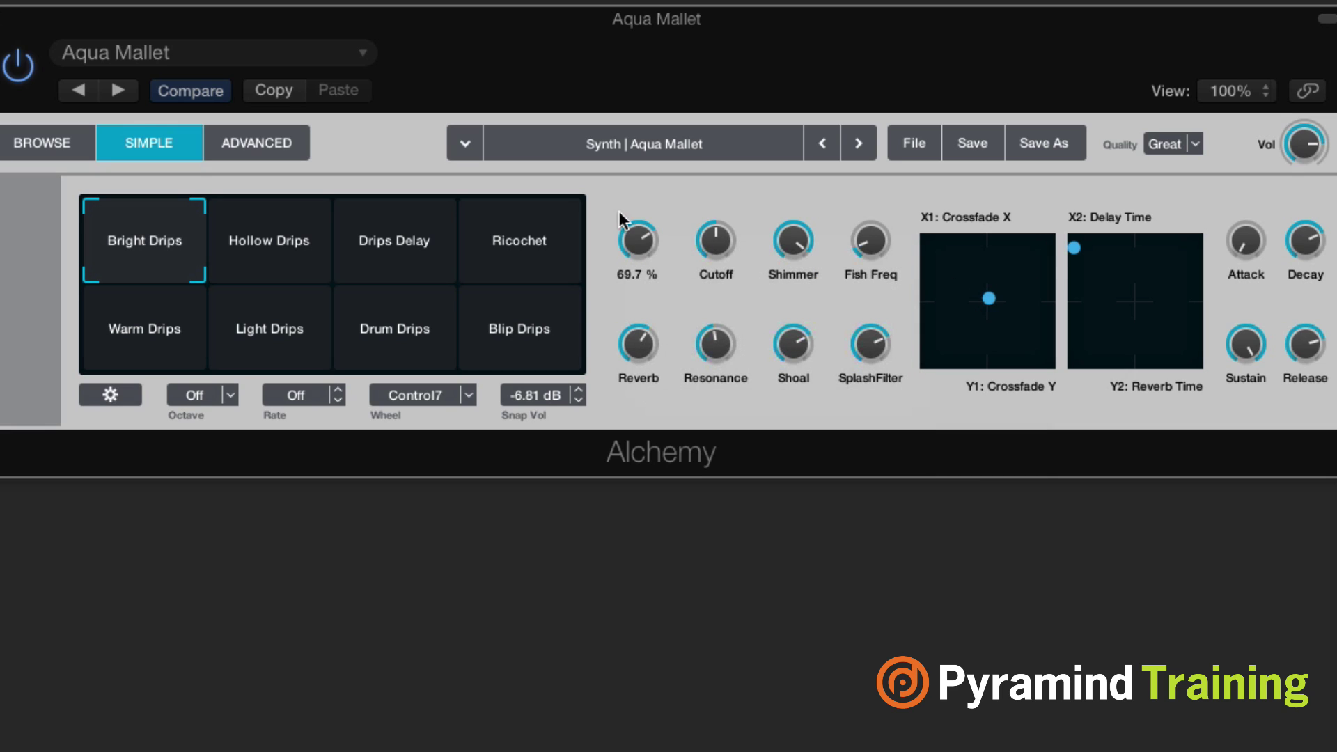
{"action": "right_click", "coordinate": [648, 244]}
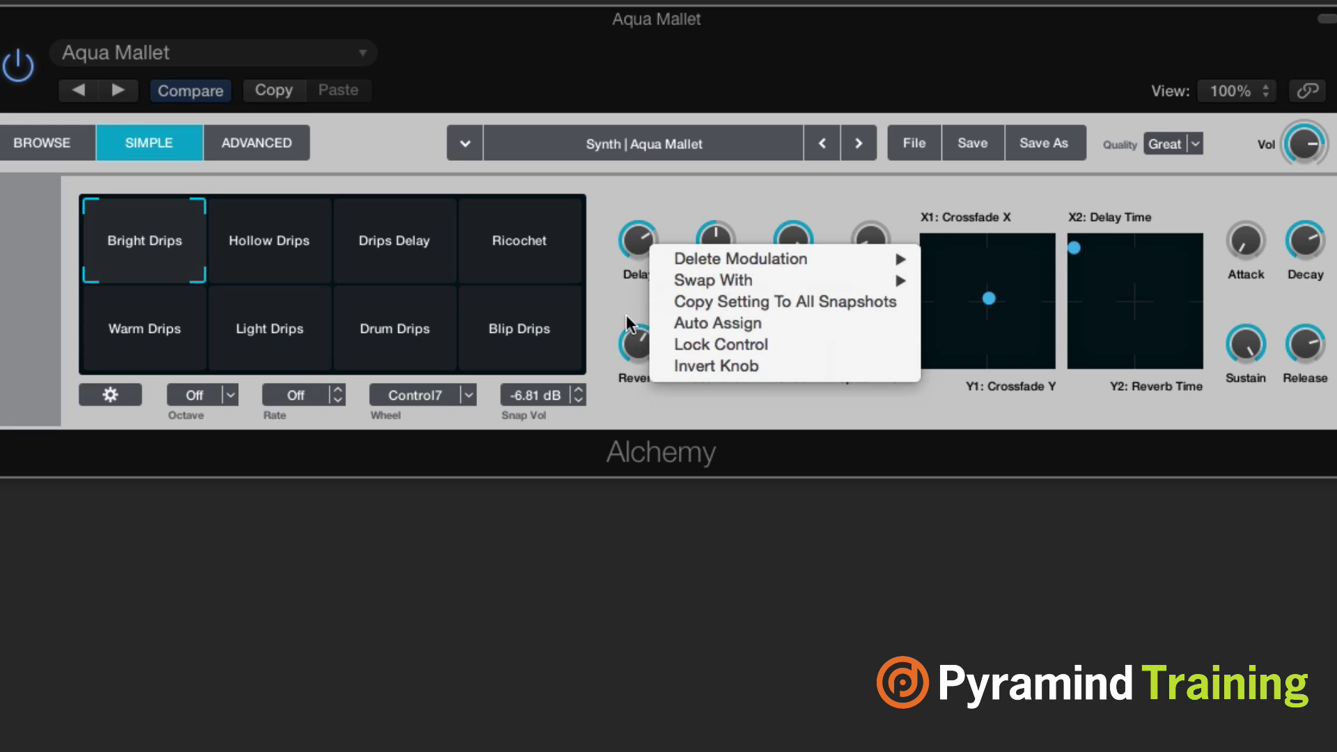
{"action": "double_click", "coordinate": [617, 283]}
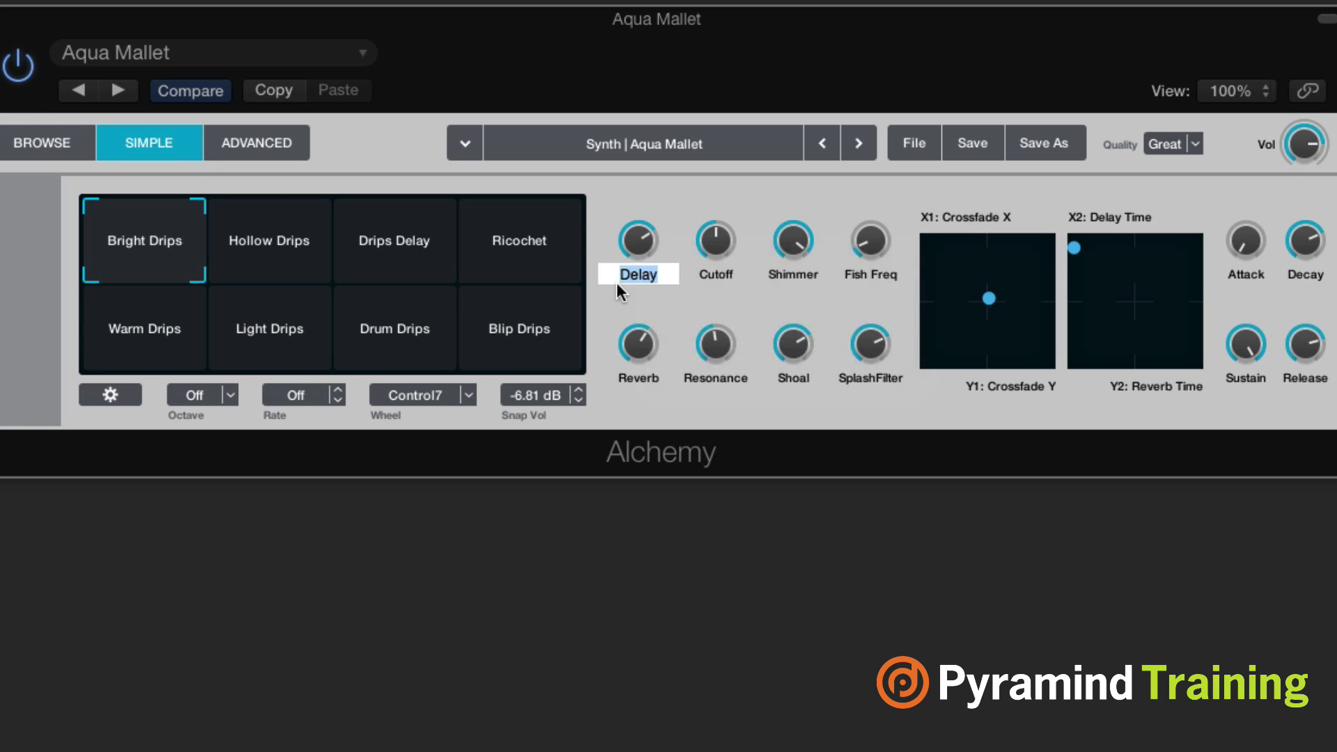
{"action": "left_click", "coordinate": [603, 302]}
Step: Check the snapshots' Octave choices and step through the snapshot pads, including Hollow Drips, Drips Delay, Ricochet, Blip Drips, Light Drips and Warm Drips
{"action": "left_click", "coordinate": [227, 397]}
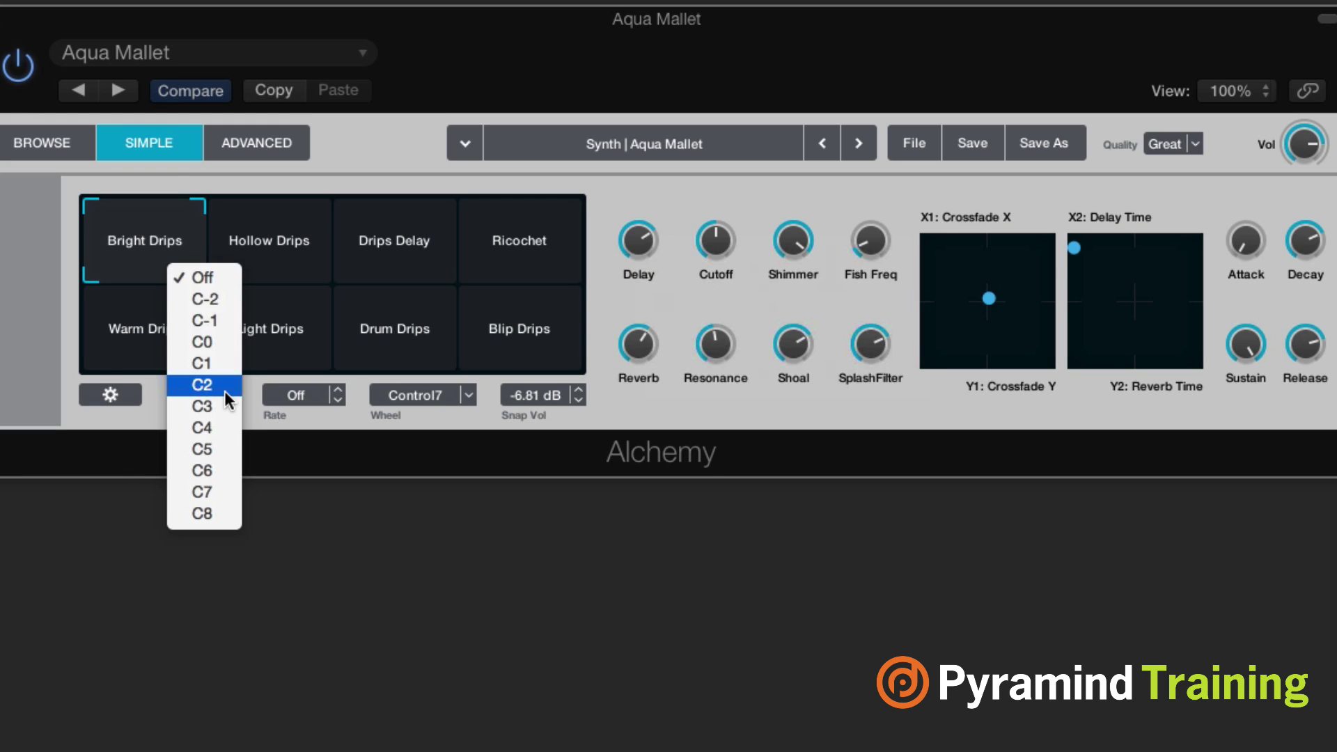
{"action": "left_click", "coordinate": [17, 306]}
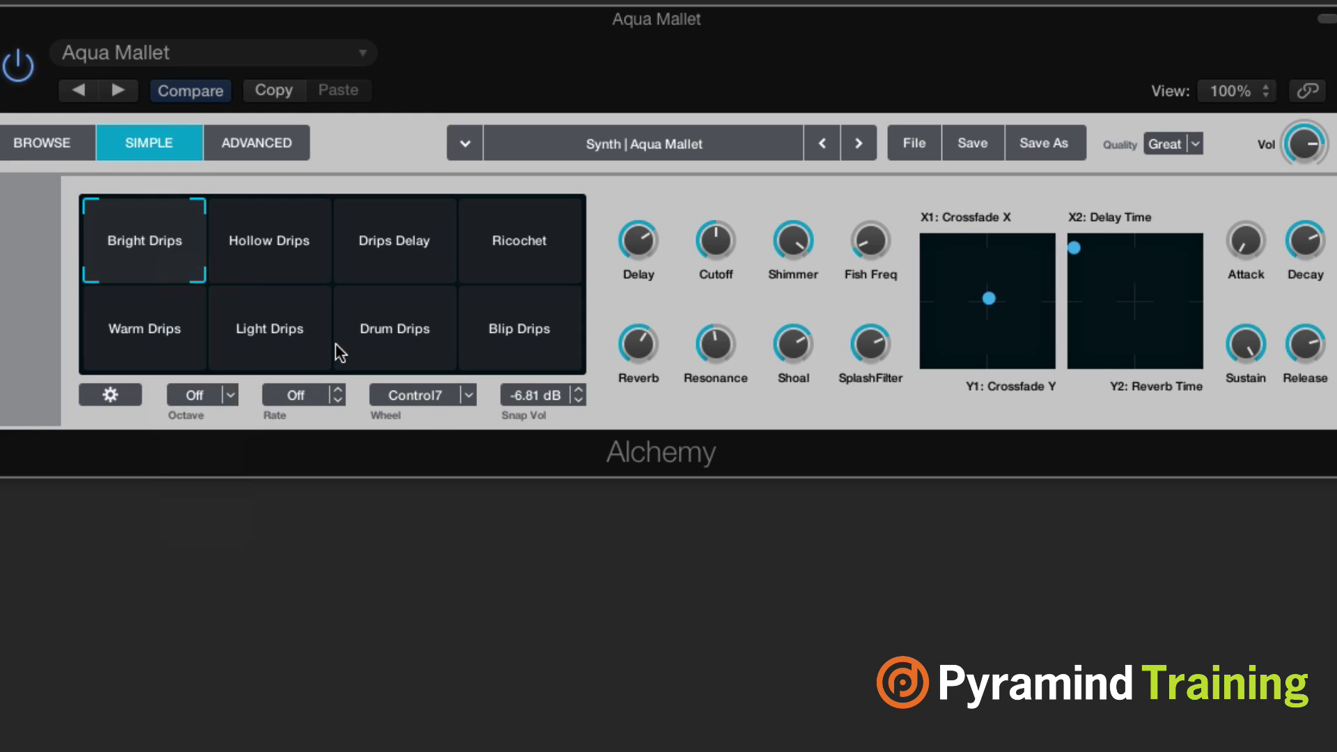
{"action": "left_click", "coordinate": [253, 265]}
{"action": "left_click", "coordinate": [140, 238]}
{"action": "left_click", "coordinate": [287, 209]}
{"action": "left_click", "coordinate": [365, 244]}
{"action": "left_click", "coordinate": [507, 244]}
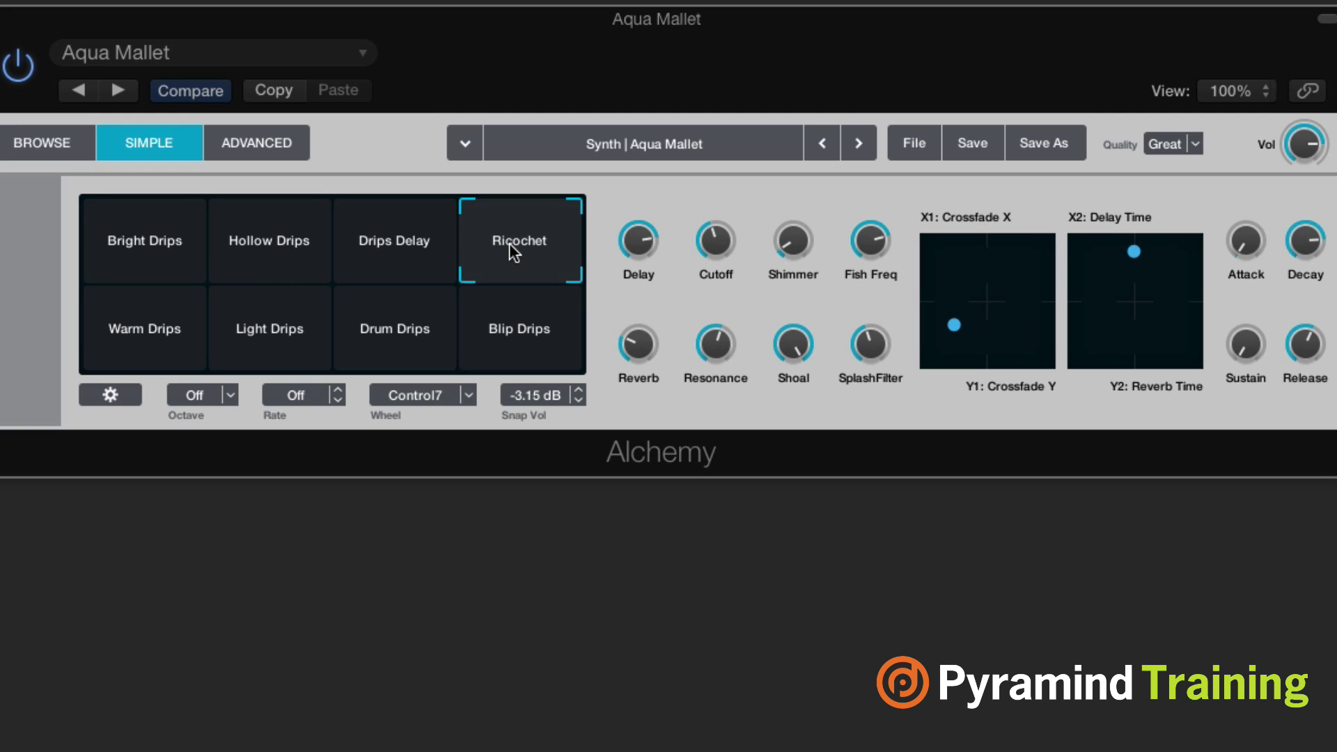
{"action": "left_click", "coordinate": [511, 344]}
{"action": "left_click", "coordinate": [267, 337]}
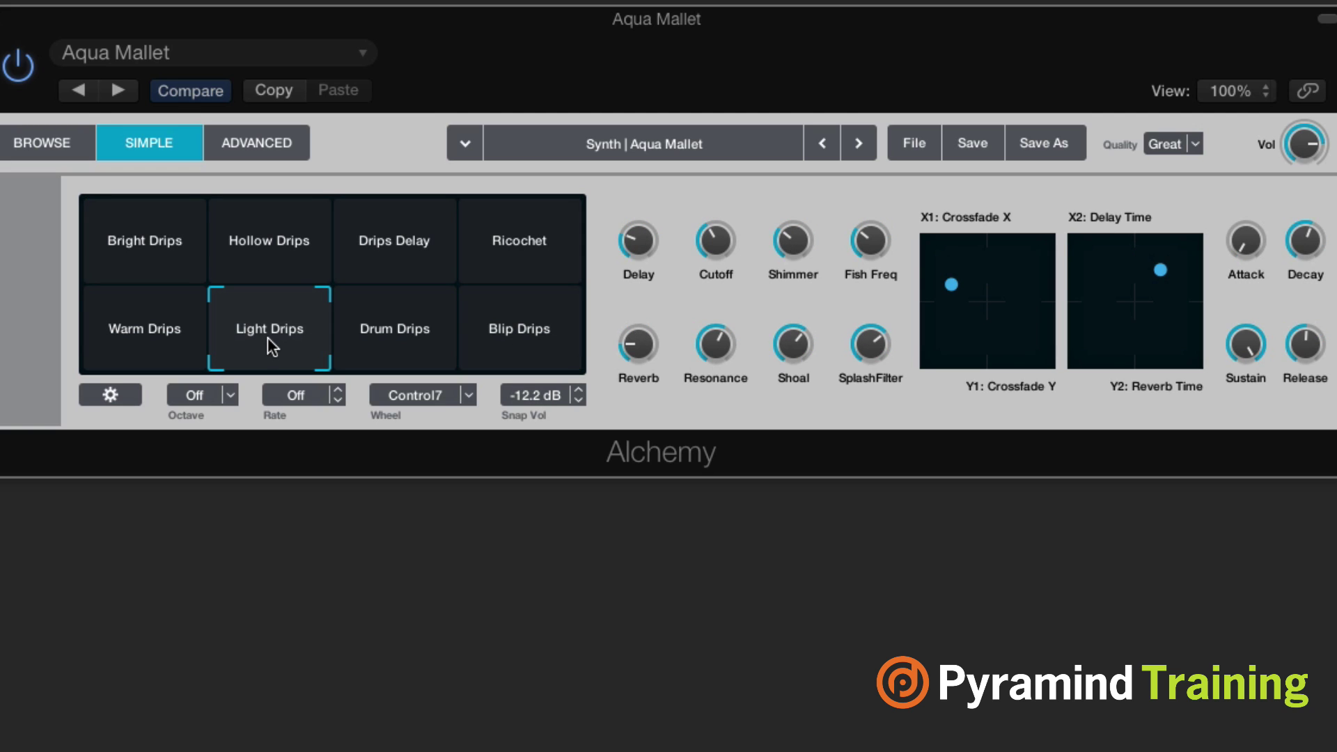
{"action": "left_click", "coordinate": [170, 327]}
{"action": "left_click", "coordinate": [141, 216]}
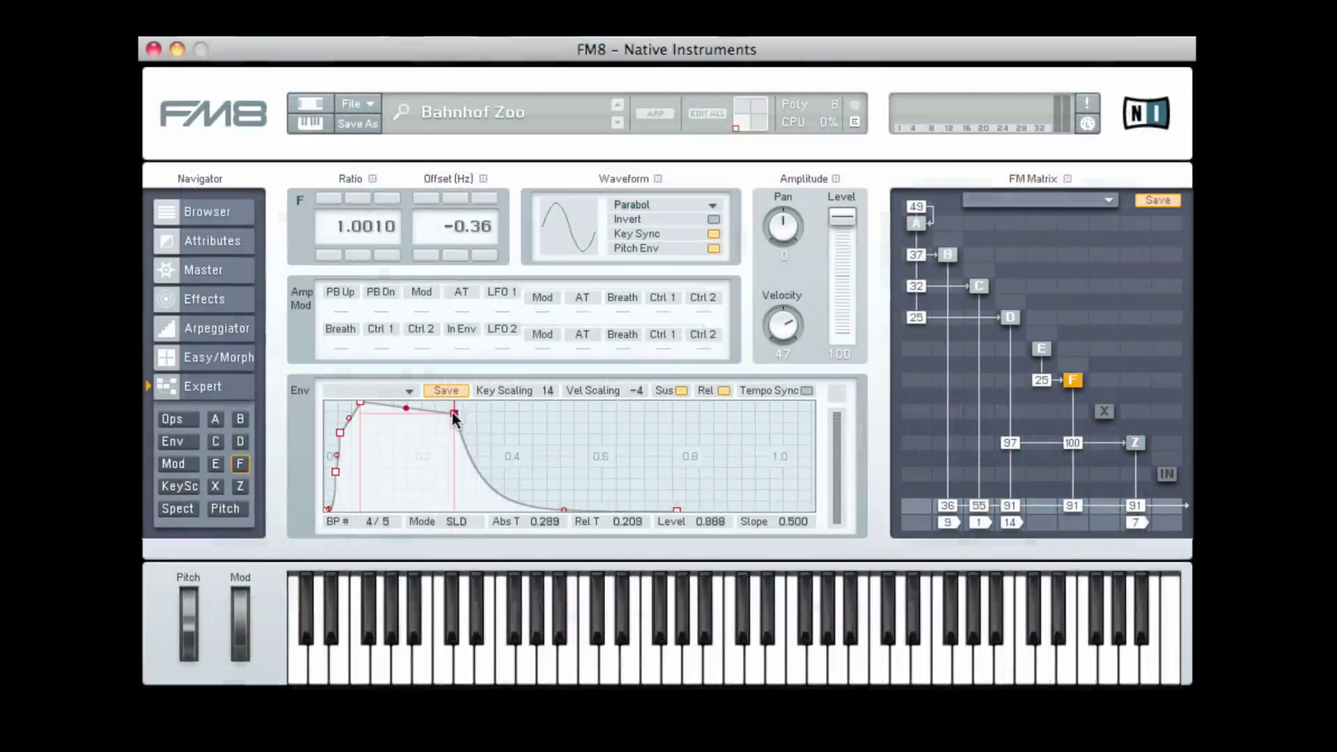
{"action": "left_click_drag", "start_coordinate": [453, 413], "coordinate": [501, 436]}
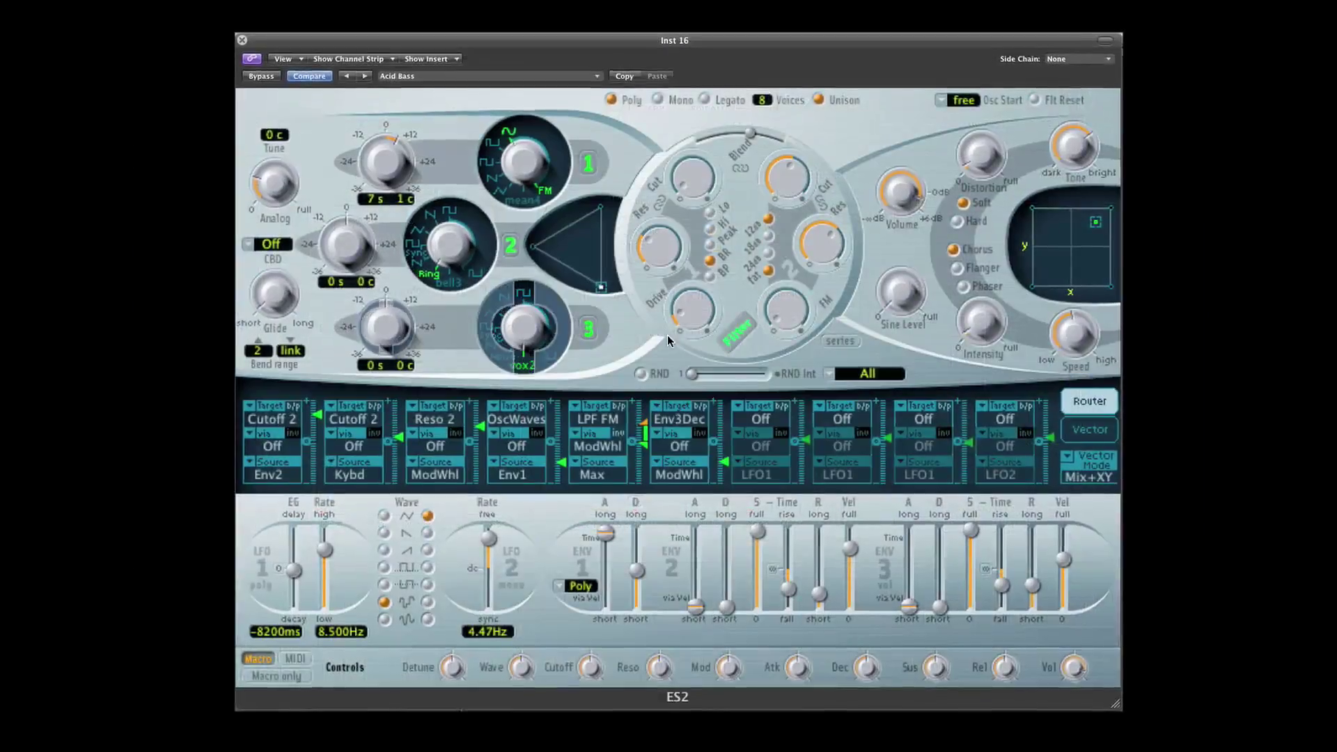
{"action": "left_click", "coordinate": [840, 341]}
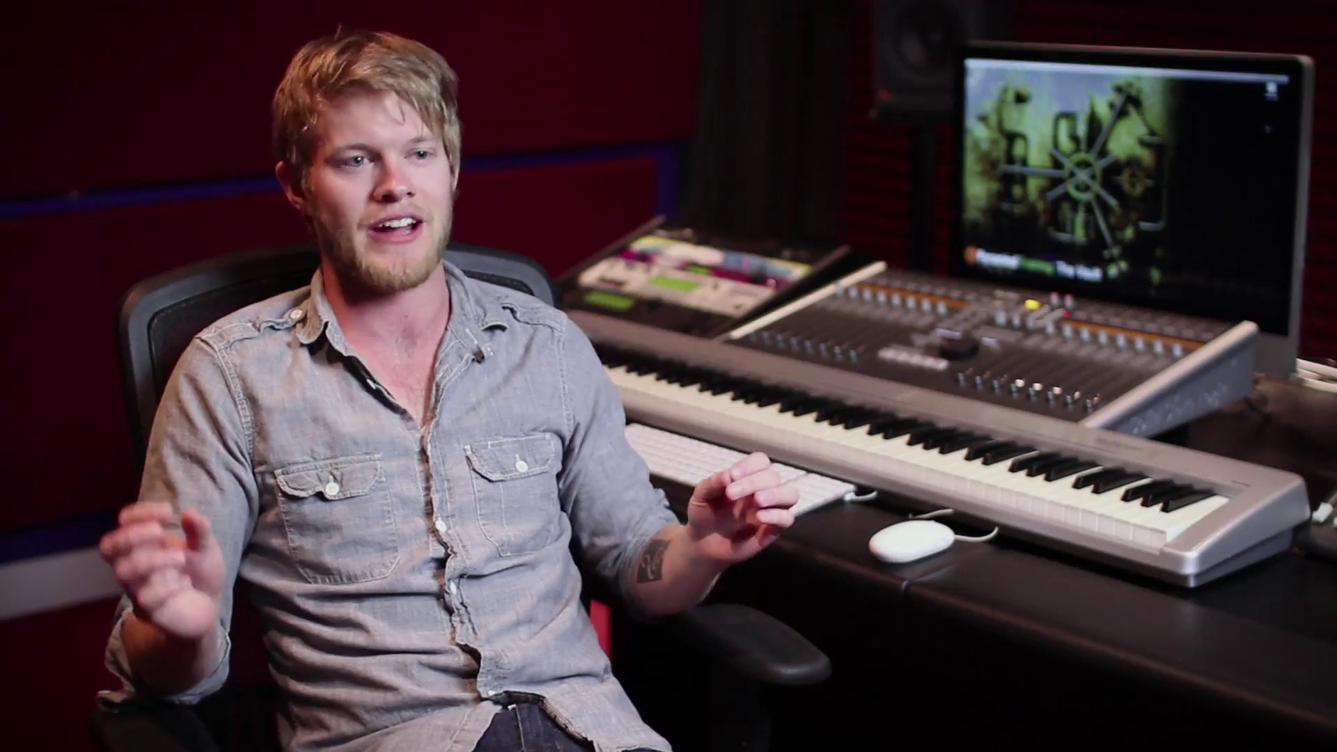